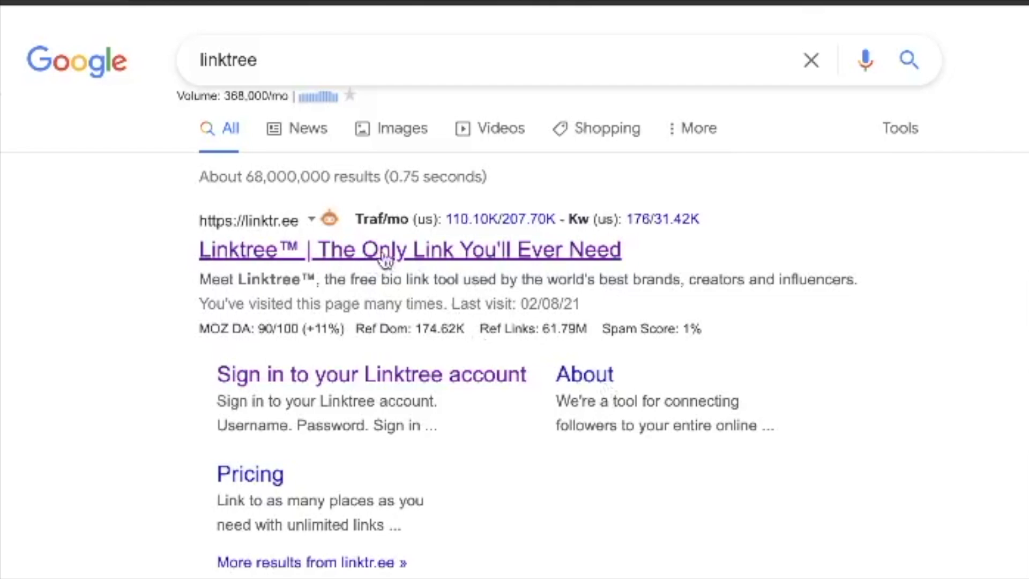
Open the Linktree homepage from the search results, browse it, then go to sign-in.
click(385, 258)
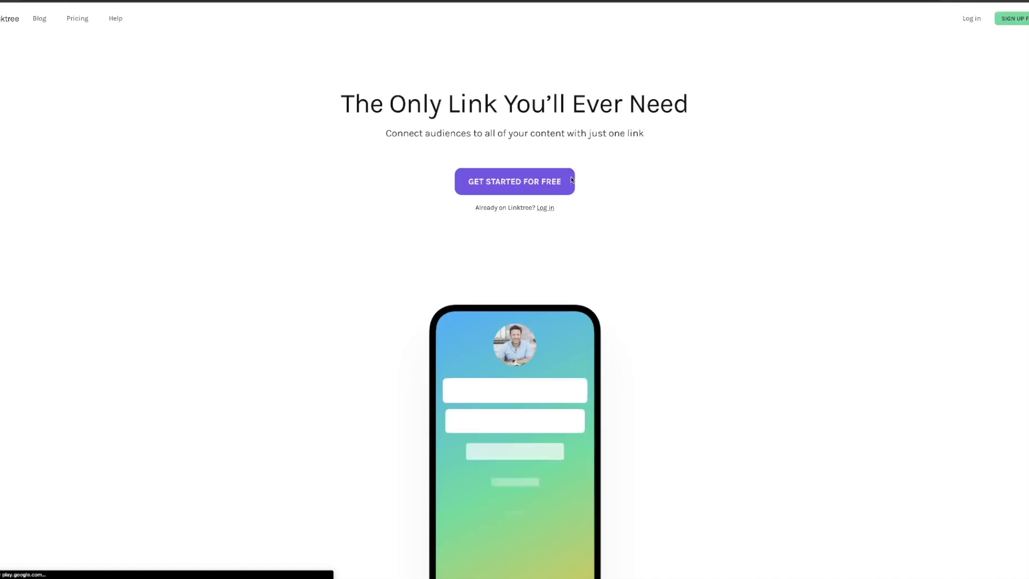
scroll(579, 204, down, 9)
scroll(579, 205, down, 5)
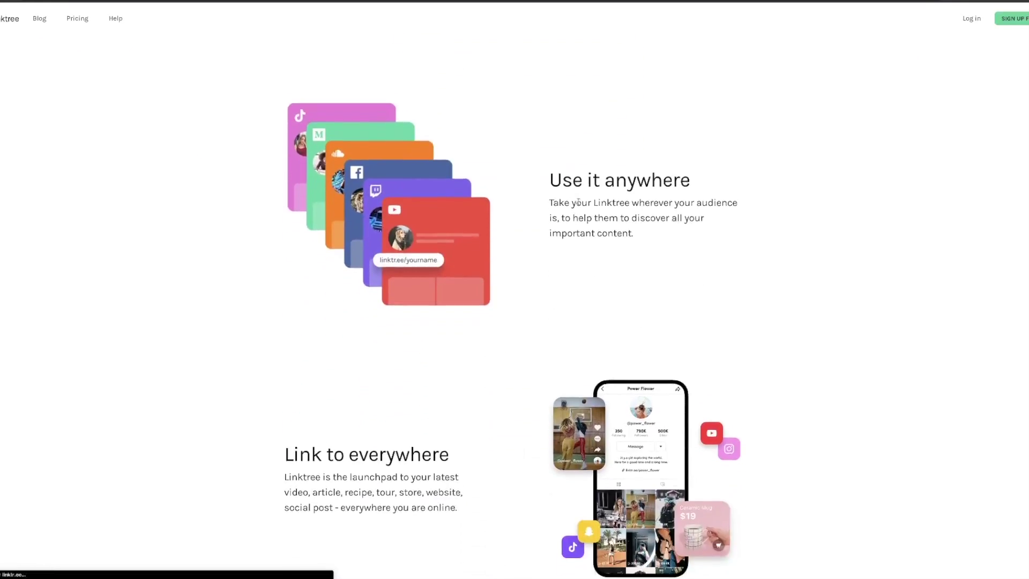
scroll(579, 204, up, 14)
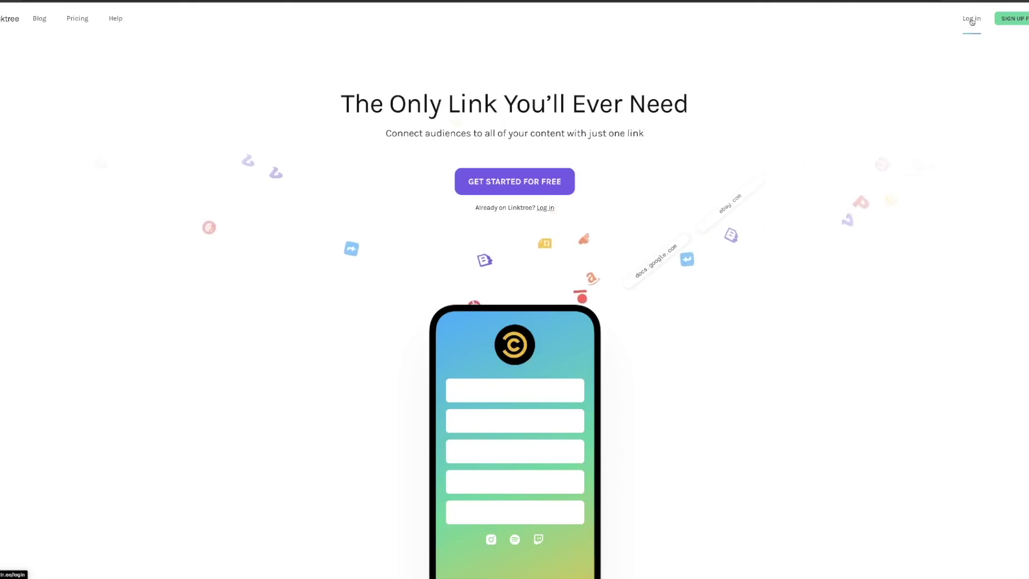
click(971, 19)
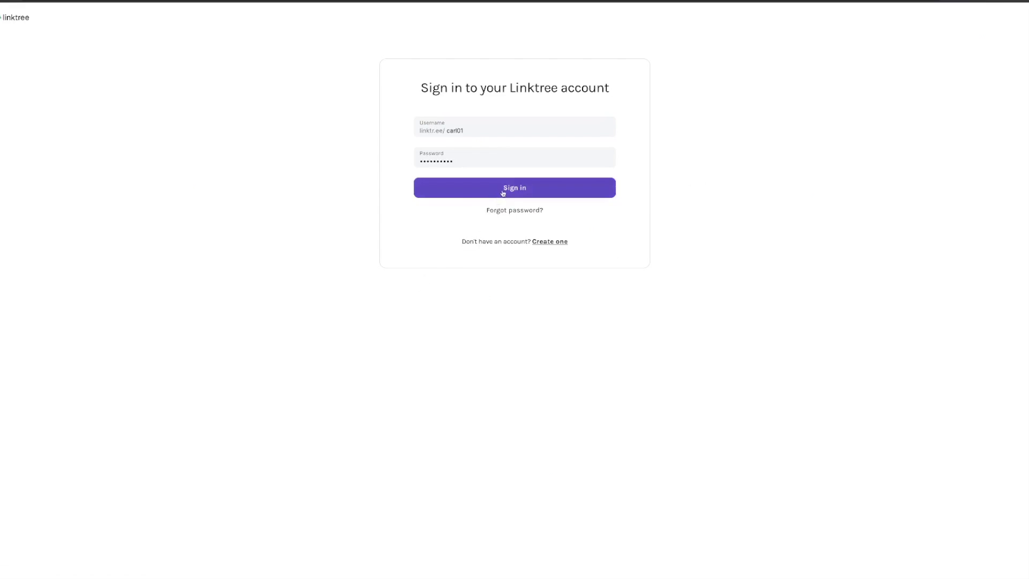
Sign in to the Linktree account with the saved credentials.
click(504, 189)
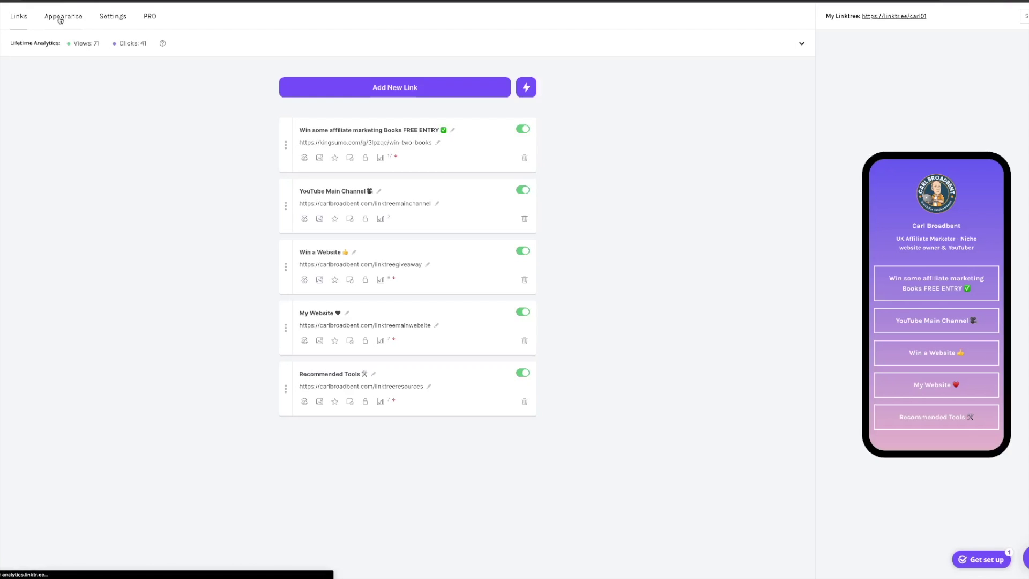
In Appearance, try the Leaf and Snow themes, then apply the Bloom theme.
click(325, 77)
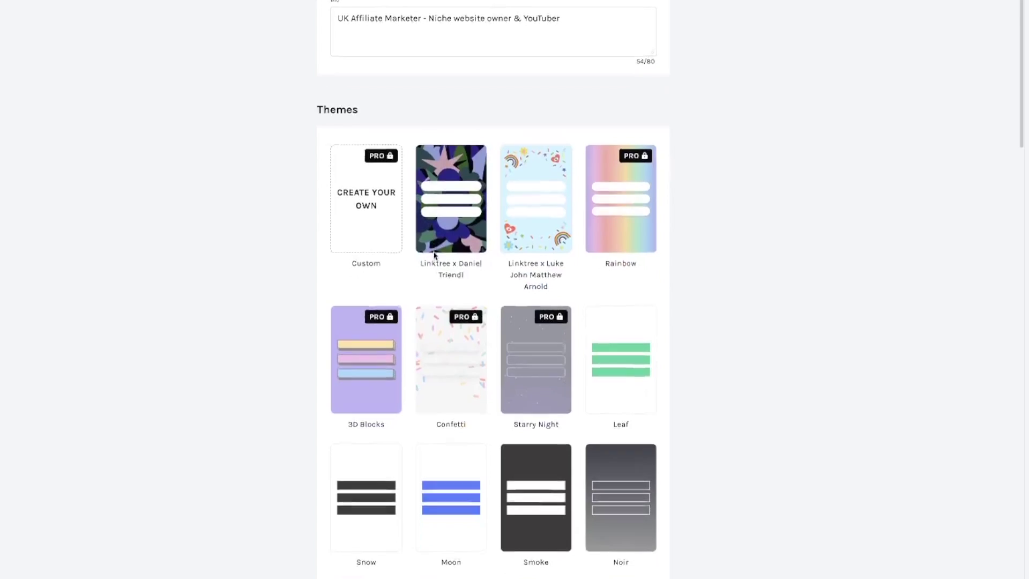
scroll(362, 284, down, 2)
scroll(435, 256, down, 3)
scroll(435, 256, up, 2)
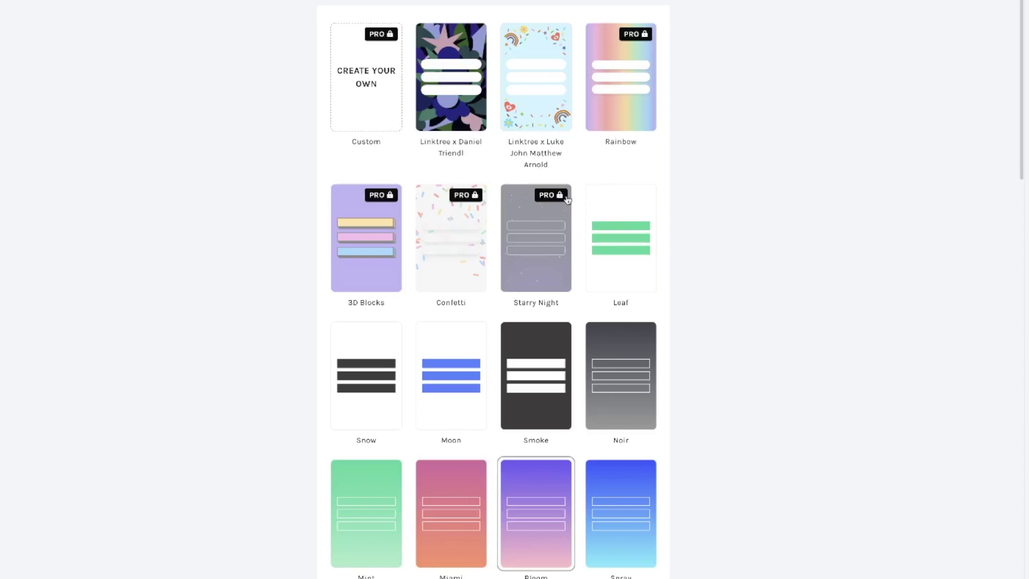
click(613, 203)
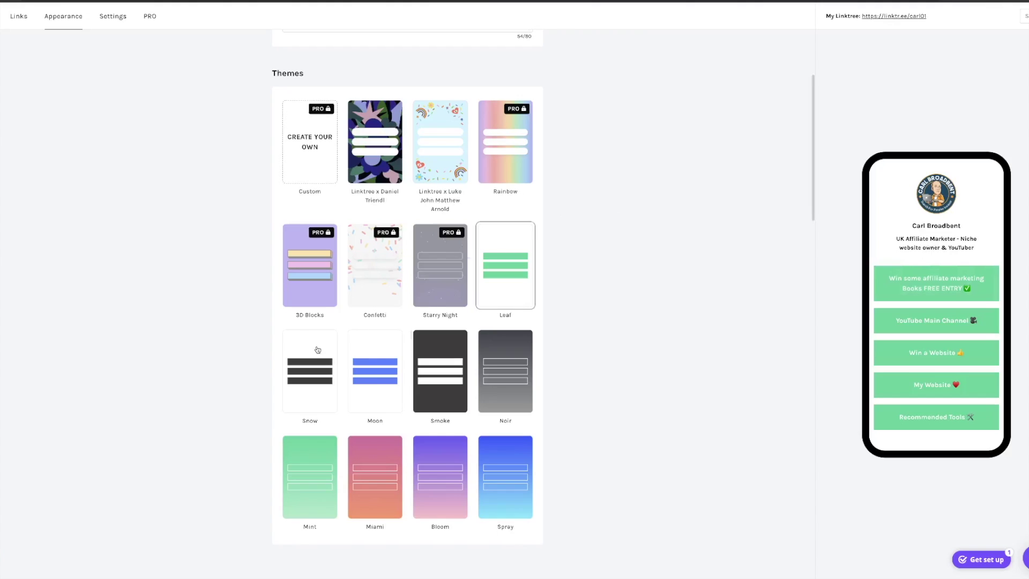
click(318, 349)
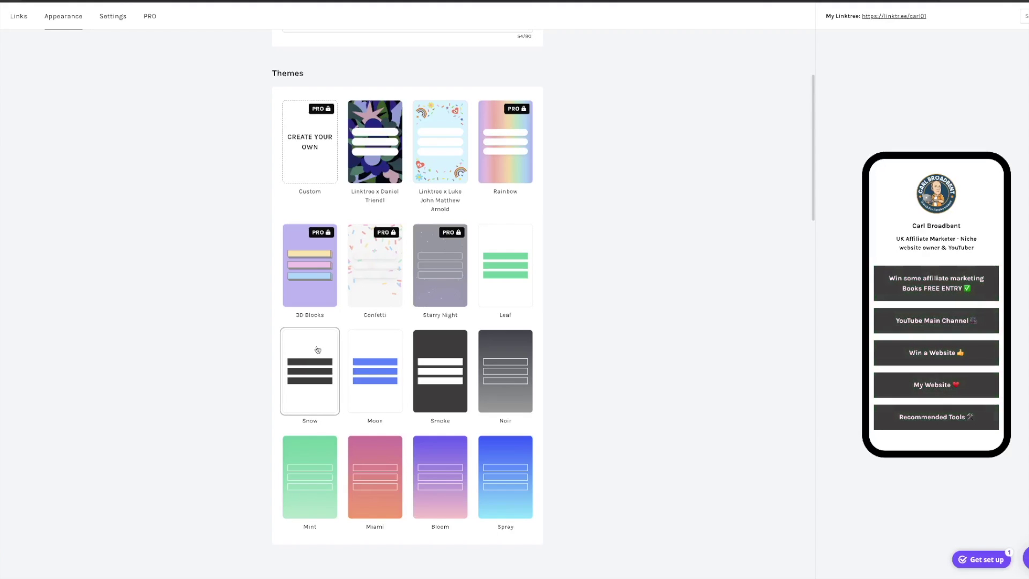
click(437, 450)
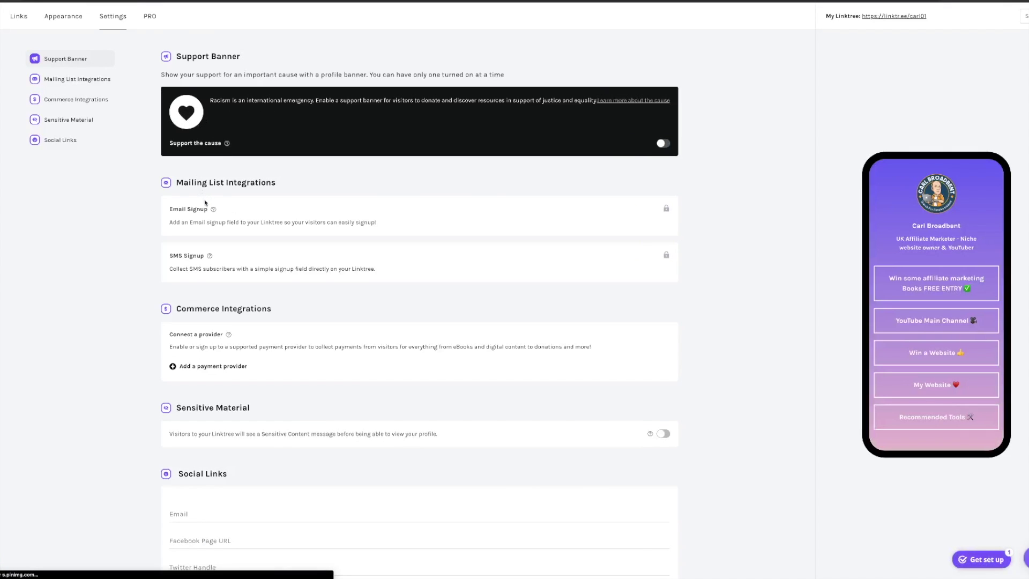
Scroll through the Settings sections down to the Social Links fields.
scroll(207, 208, down, 2)
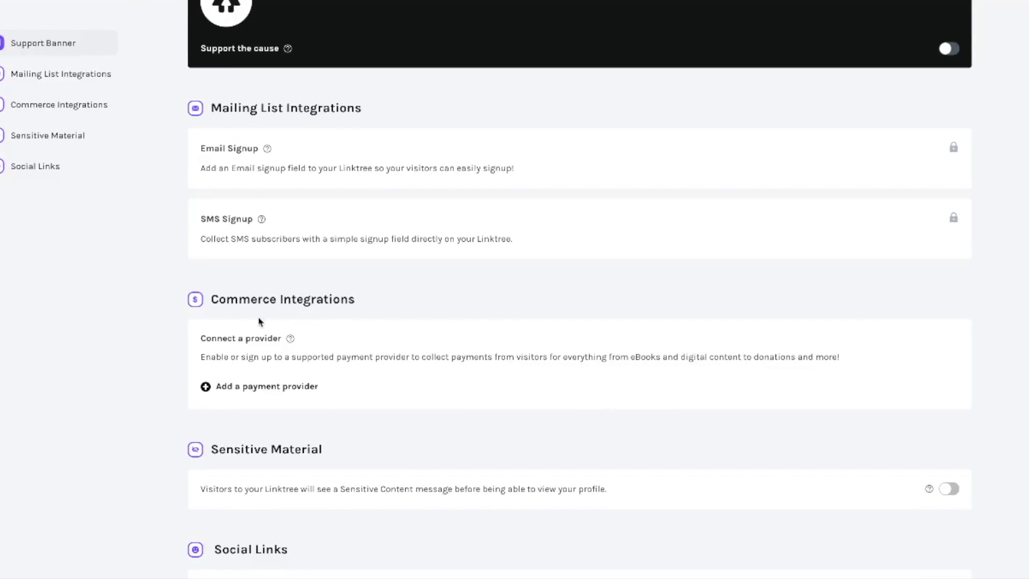
scroll(257, 329, down, 2)
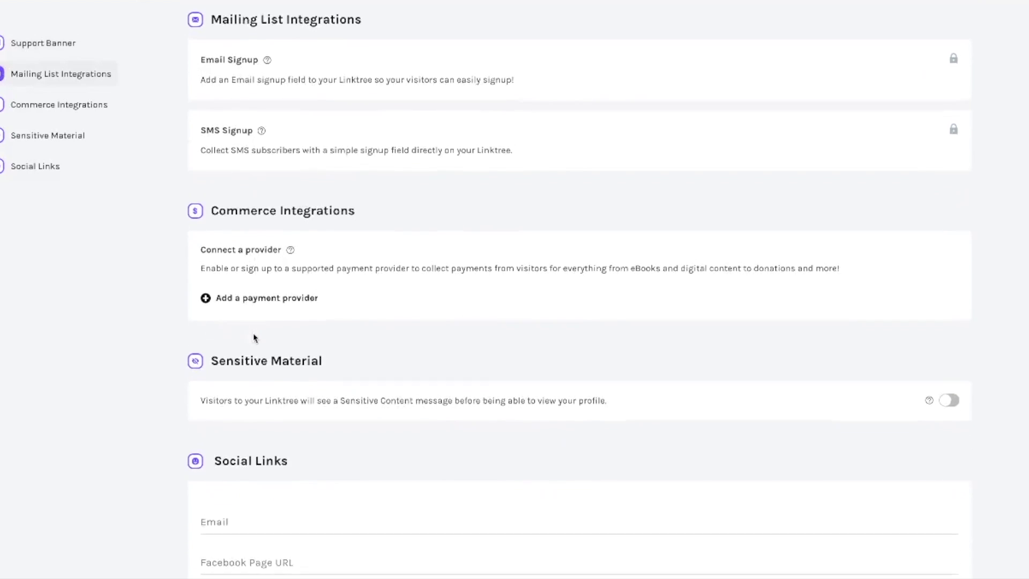
scroll(254, 338, down, 3)
scroll(252, 457, down, 5)
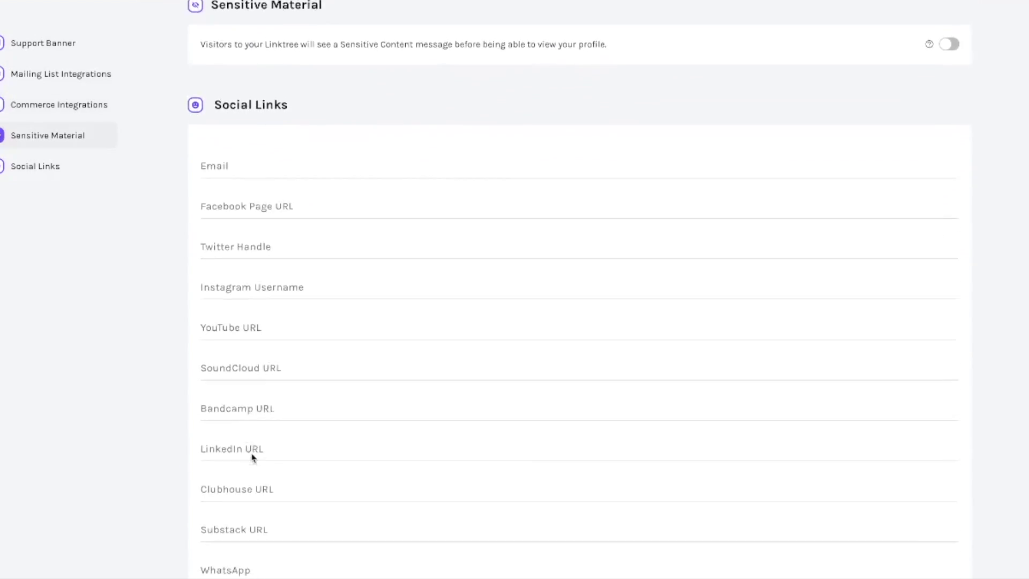
scroll(252, 453, up, 1)
scroll(253, 445, down, 1)
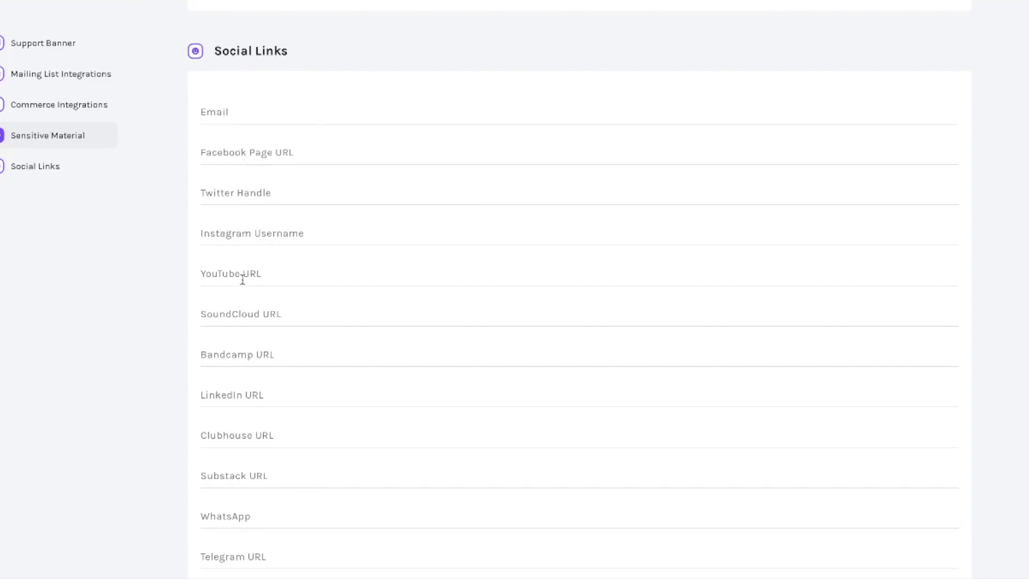
scroll(253, 399, down, 1)
scroll(261, 423, down, 2)
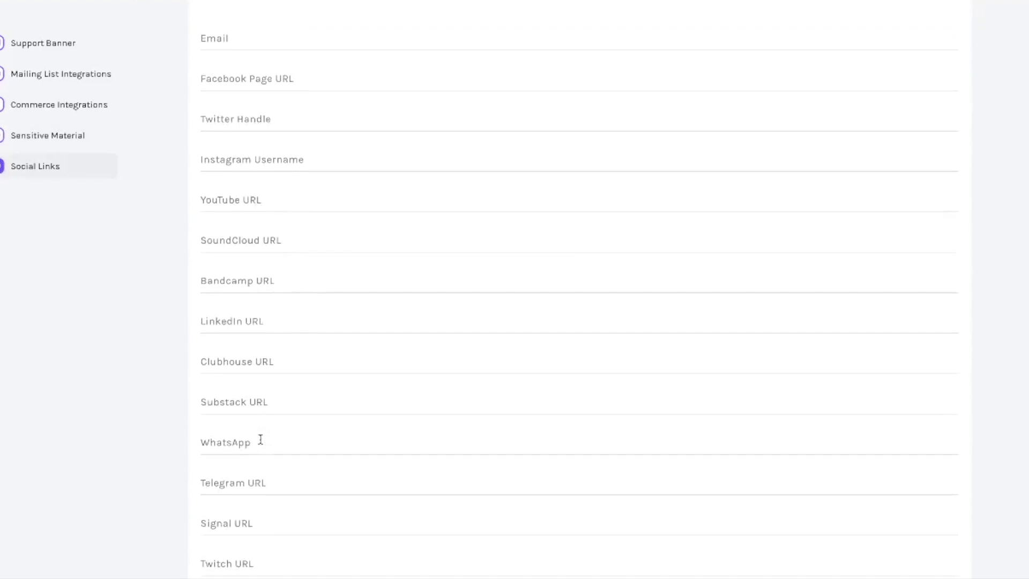
scroll(261, 458, down, 2)
scroll(262, 458, down, 2)
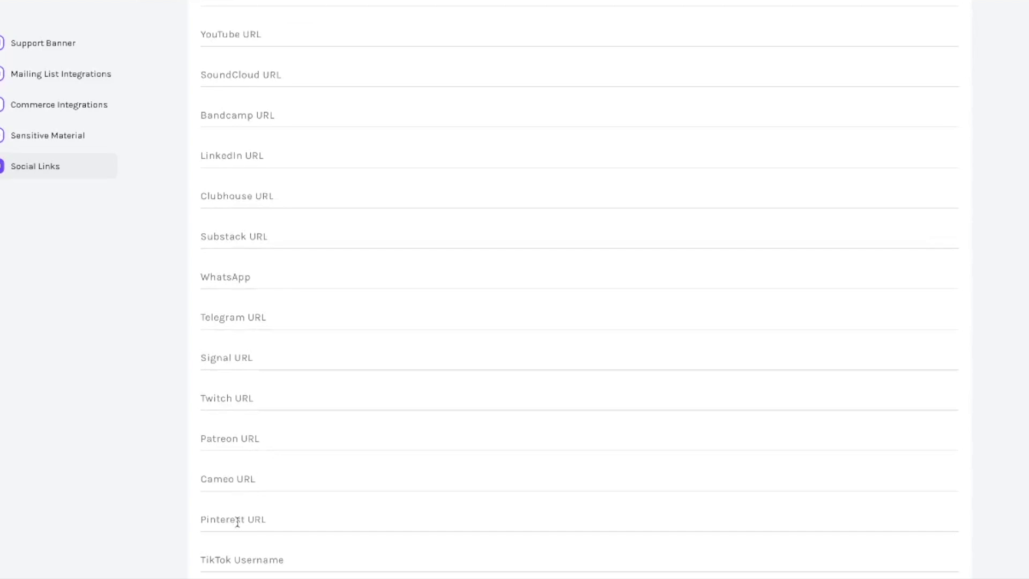
scroll(234, 522, down, 1)
Focus the Pinterest URL and TikTok Username fields, then return to the top.
click(281, 482)
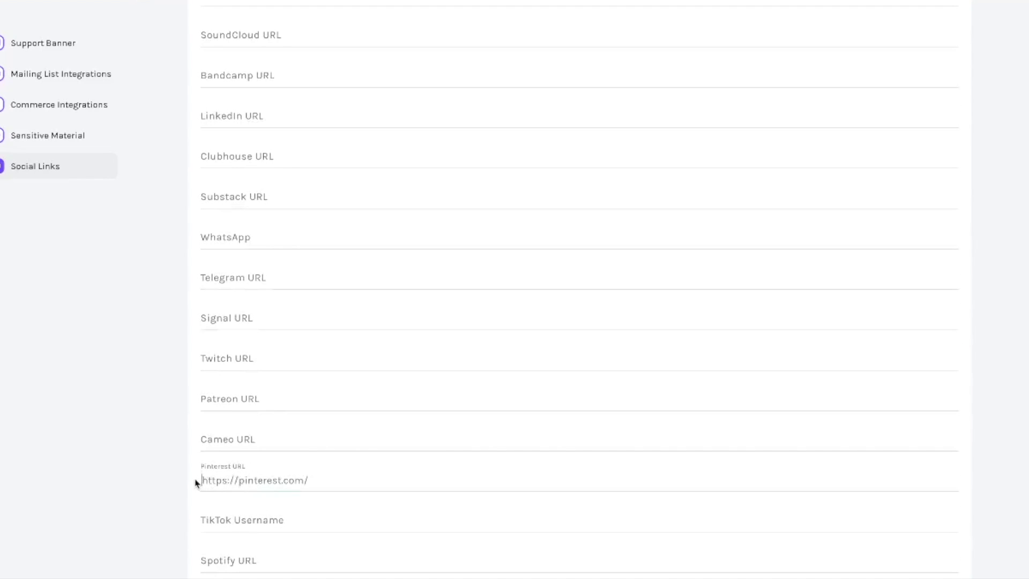
click(346, 522)
scroll(338, 525, down, 3)
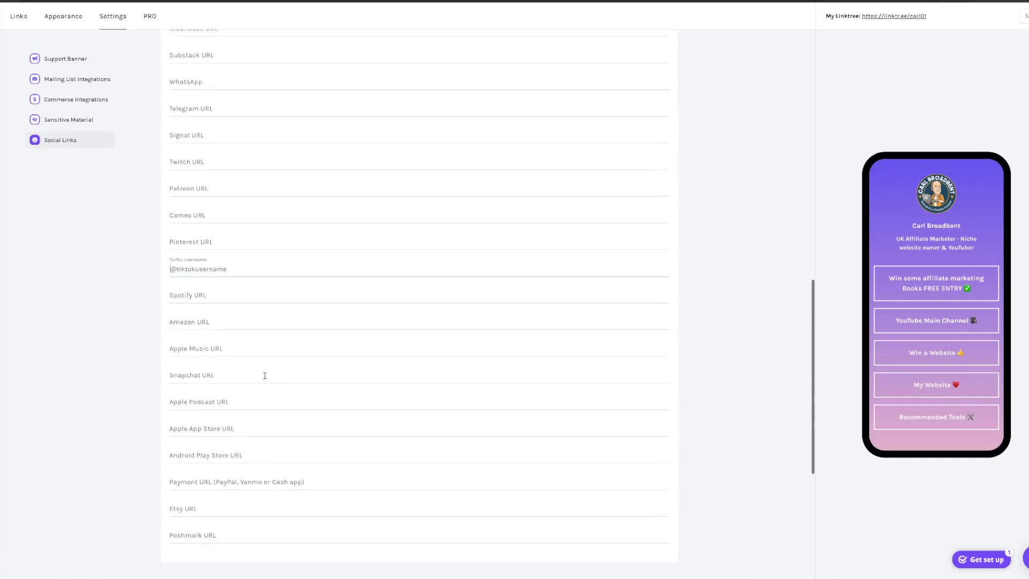
scroll(264, 375, down, 1)
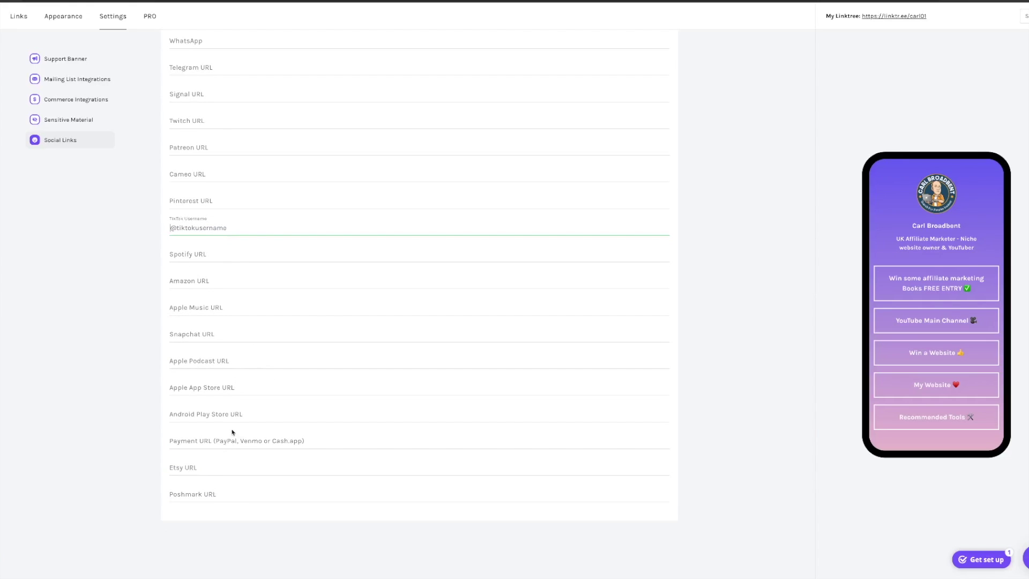
scroll(232, 432, up, 13)
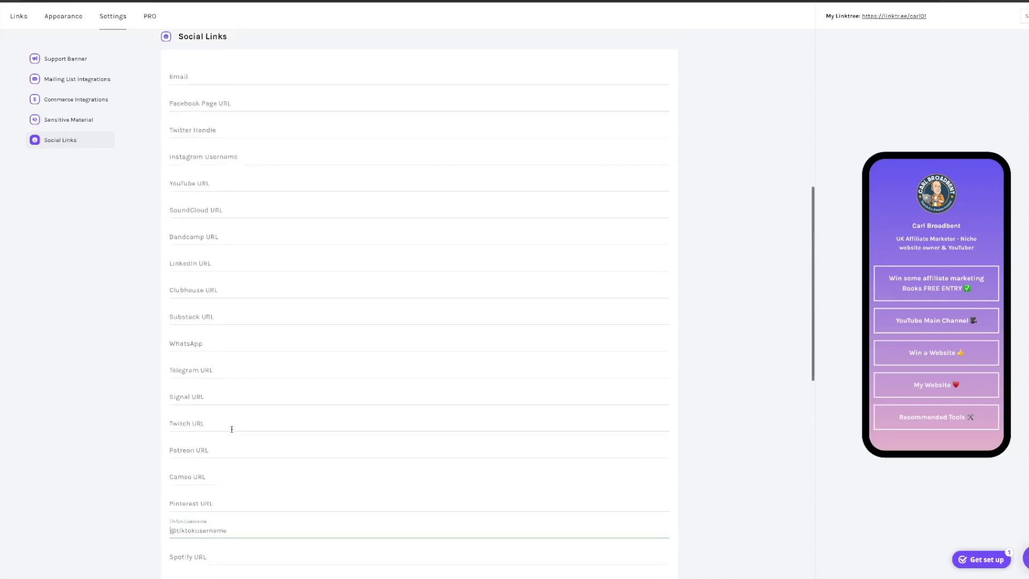
scroll(232, 429, up, 5)
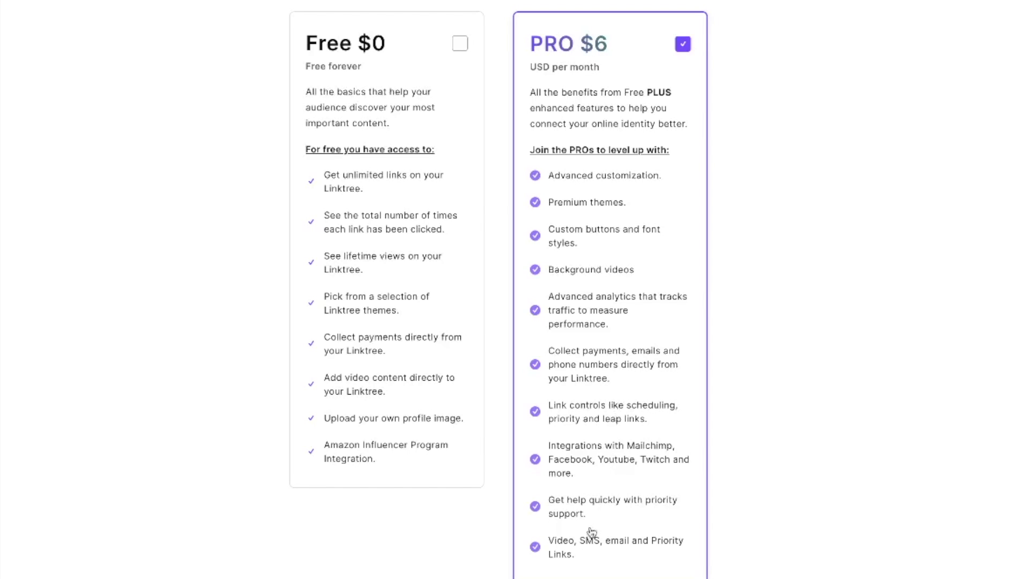
Highlight the PRO plan's Video, SMS, email, Priority Links and priority support lines, then deselect.
drag(583, 561, 548, 538)
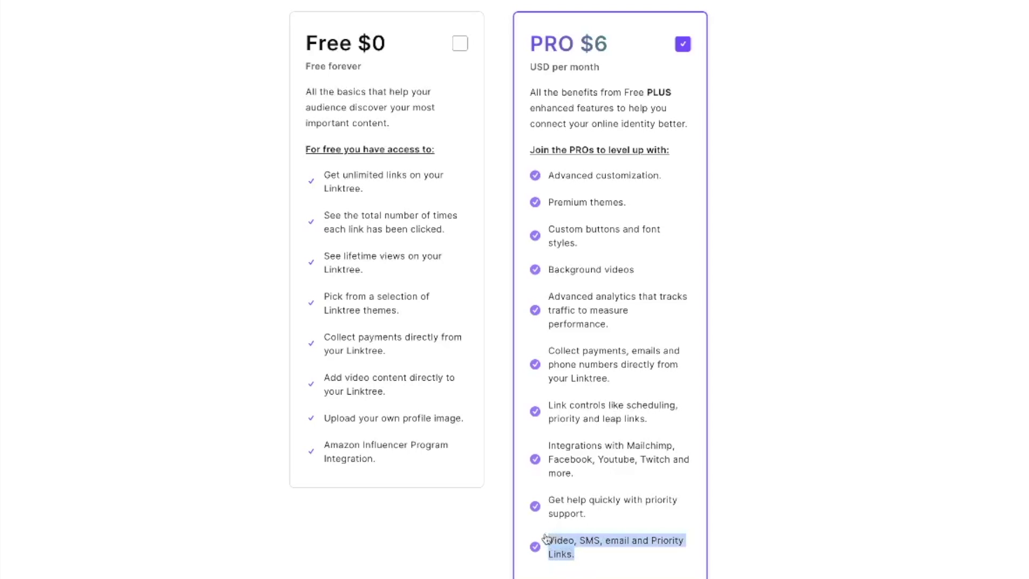
drag(601, 519, 547, 504)
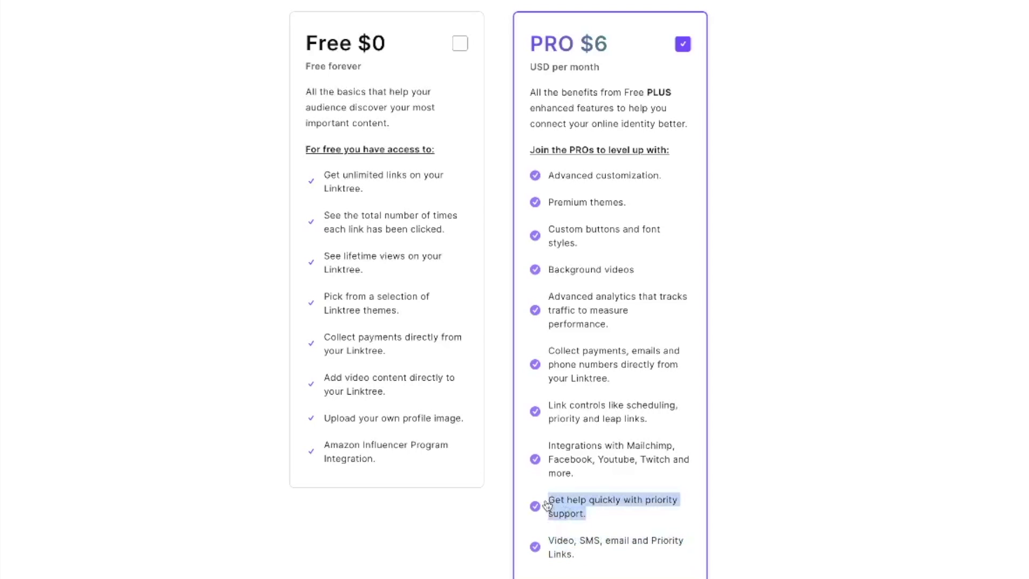
click(734, 482)
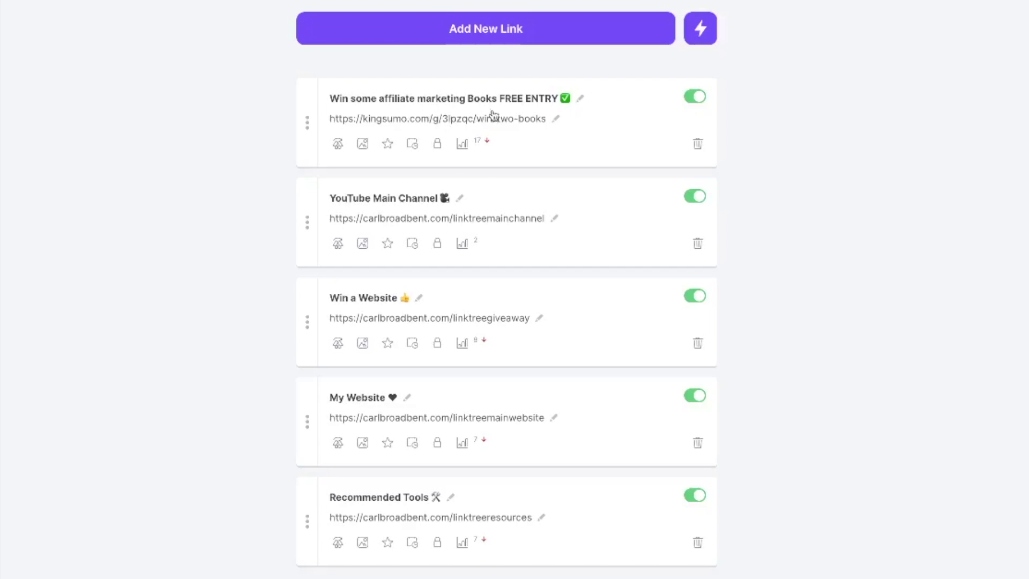
Switch off the YouTube Main Channel link, leaving the other four links on.
mouse_move(486, 142)
mouse_move(481, 346)
mouse_move(481, 444)
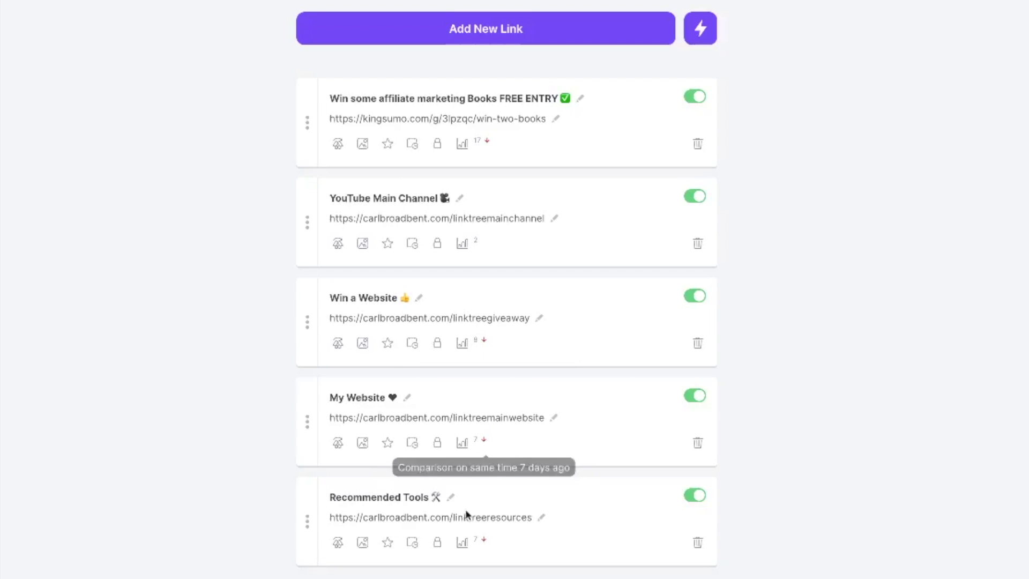
mouse_move(483, 544)
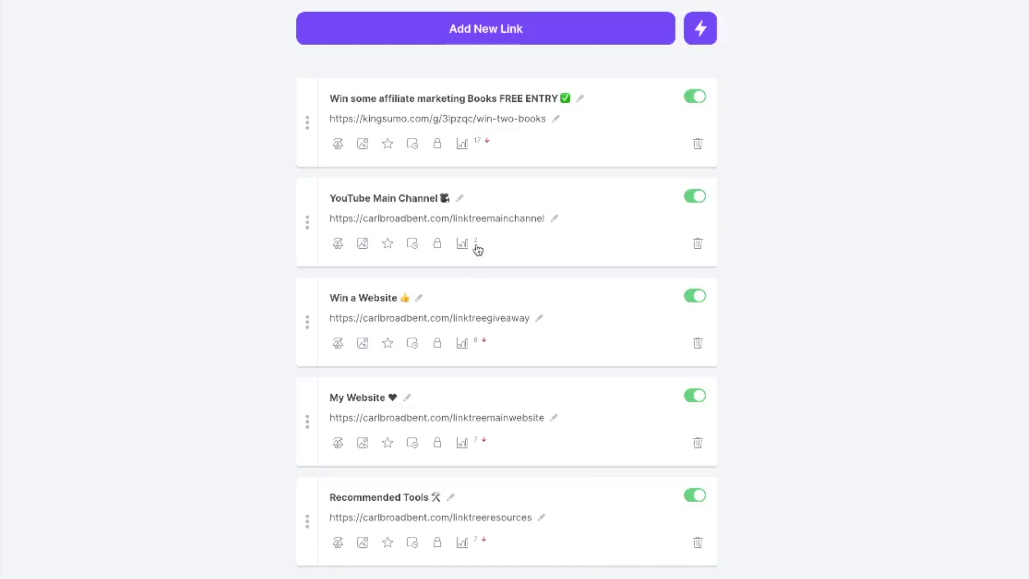
click(690, 198)
click(694, 396)
click(692, 495)
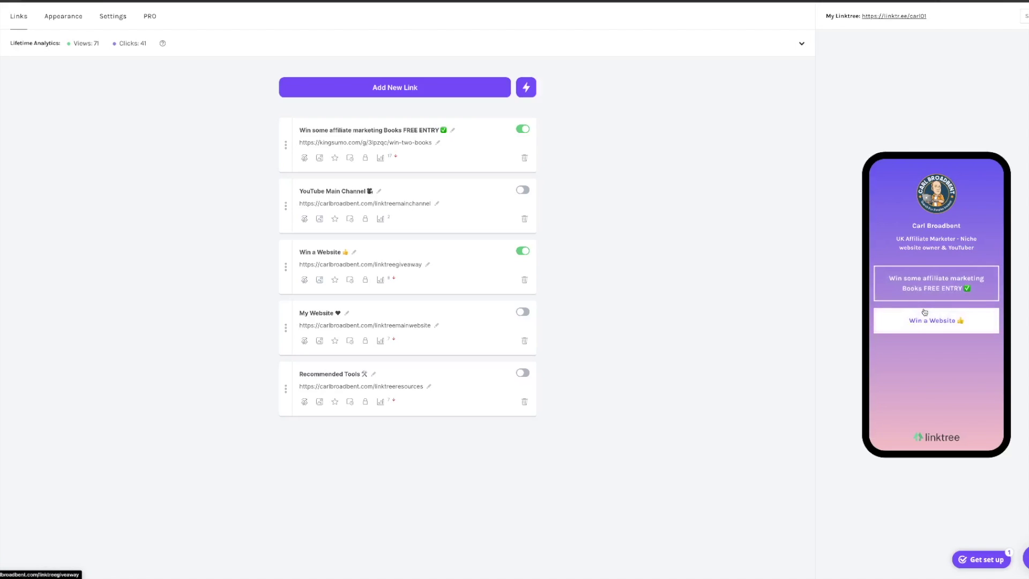
click(524, 374)
click(525, 313)
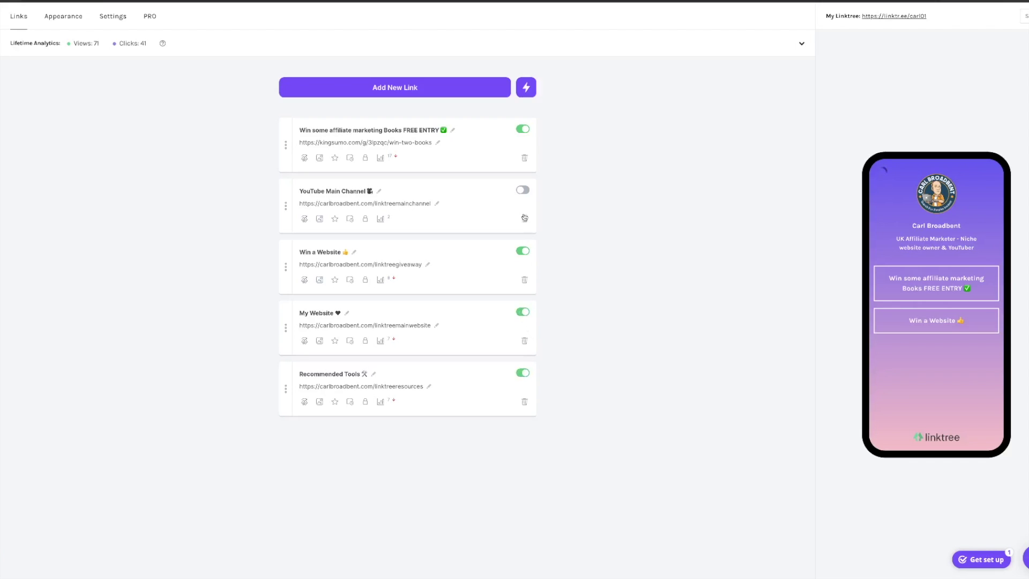
Add a new link titled 'Go watch my video' with the pasted YouTube video URL.
click(524, 190)
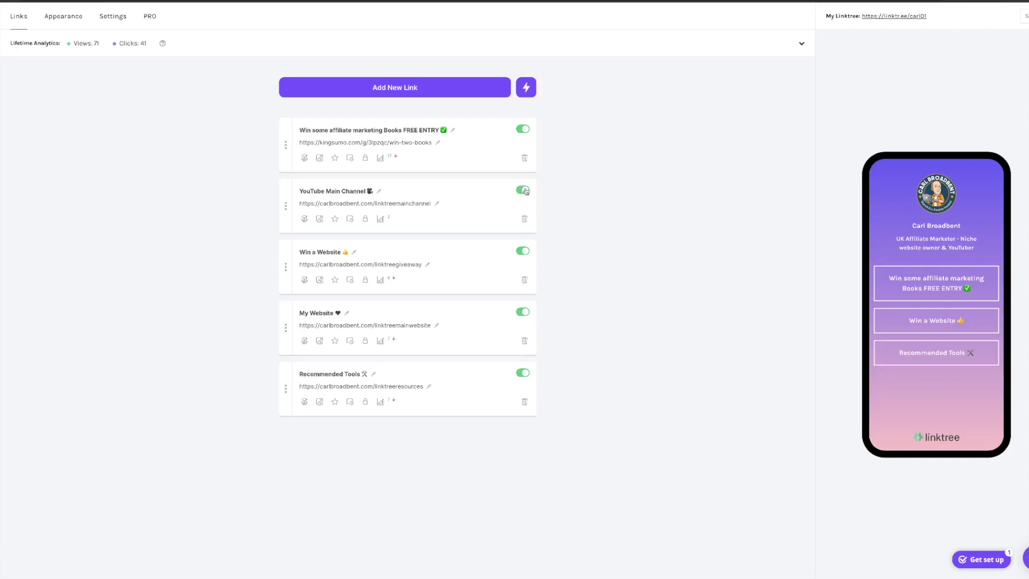
click(411, 85)
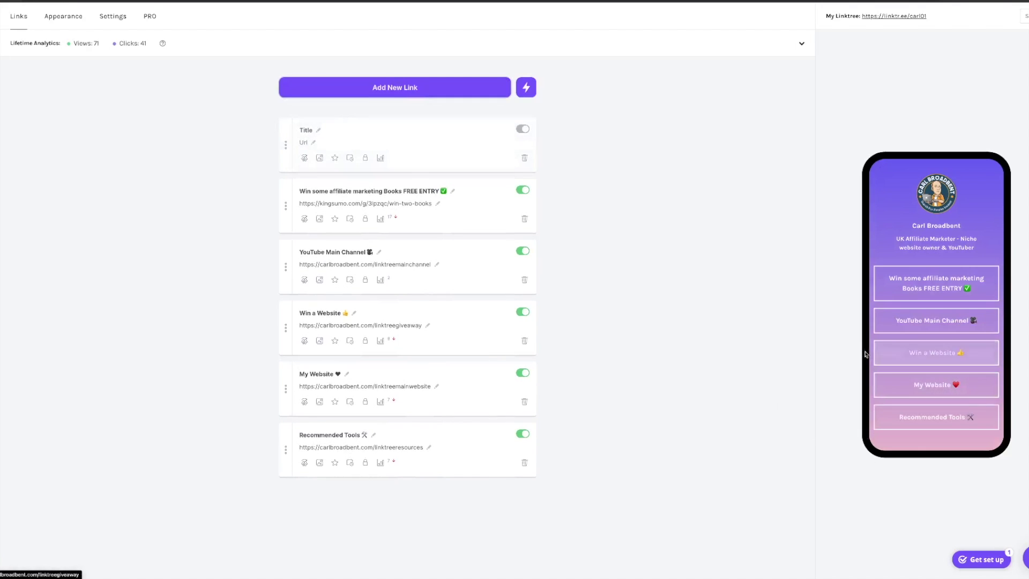
click(312, 129)
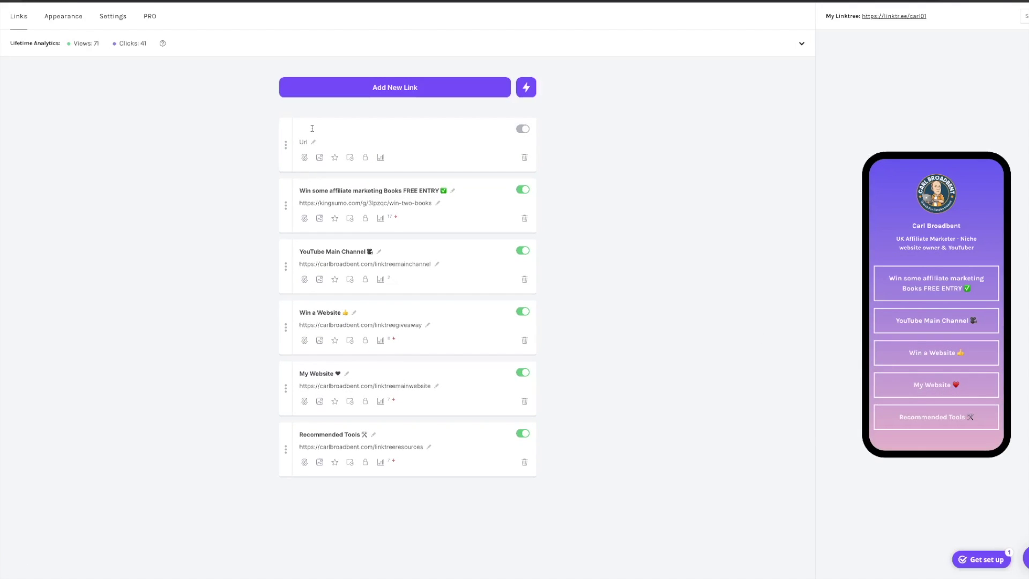
text(Go watch my video)
click(304, 143)
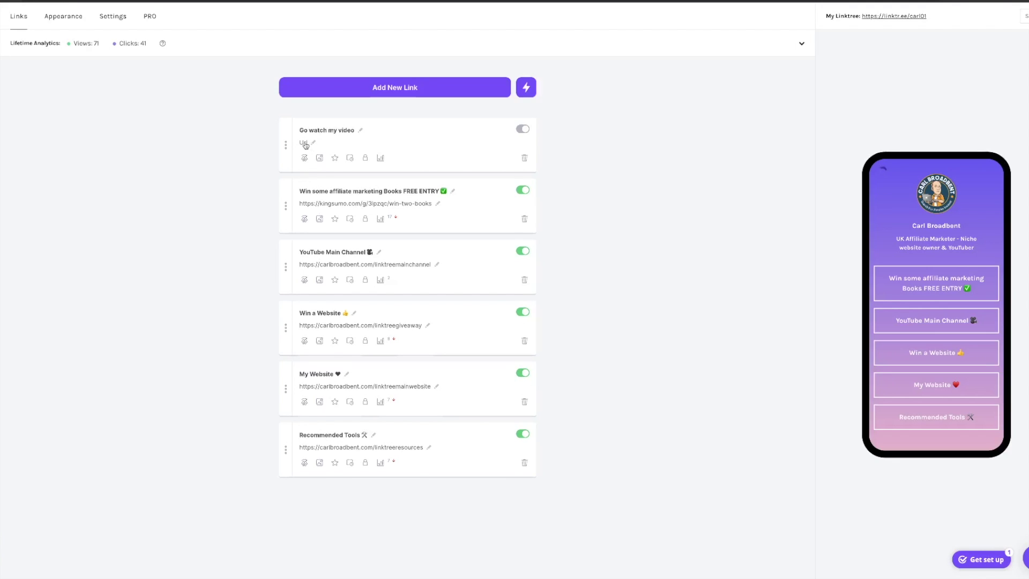
text(https://youtu.be/3kNGTGp8O28)
key(Return)
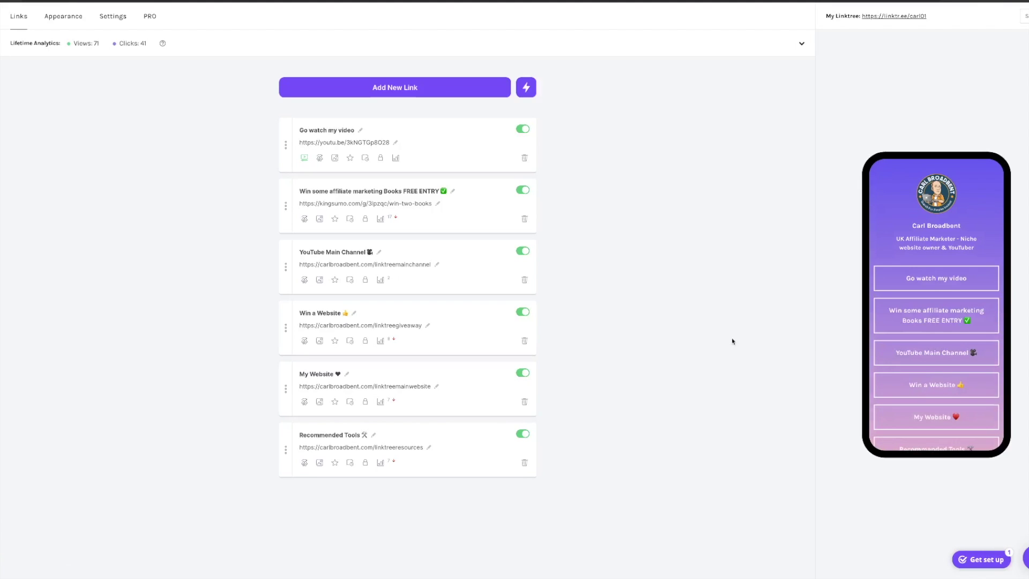
Turn the YouTube Main Channel card's toggle off so it leaves the phone preview.
scroll(900, 339, down, 1)
scroll(900, 339, up, 1)
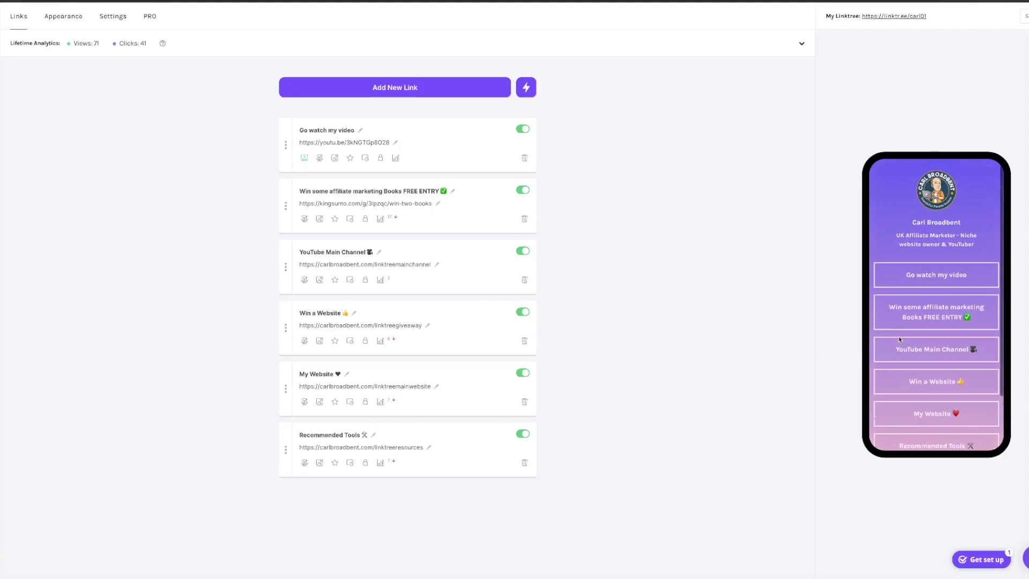
scroll(900, 339, down, 2)
scroll(900, 339, up, 2)
scroll(900, 340, down, 1)
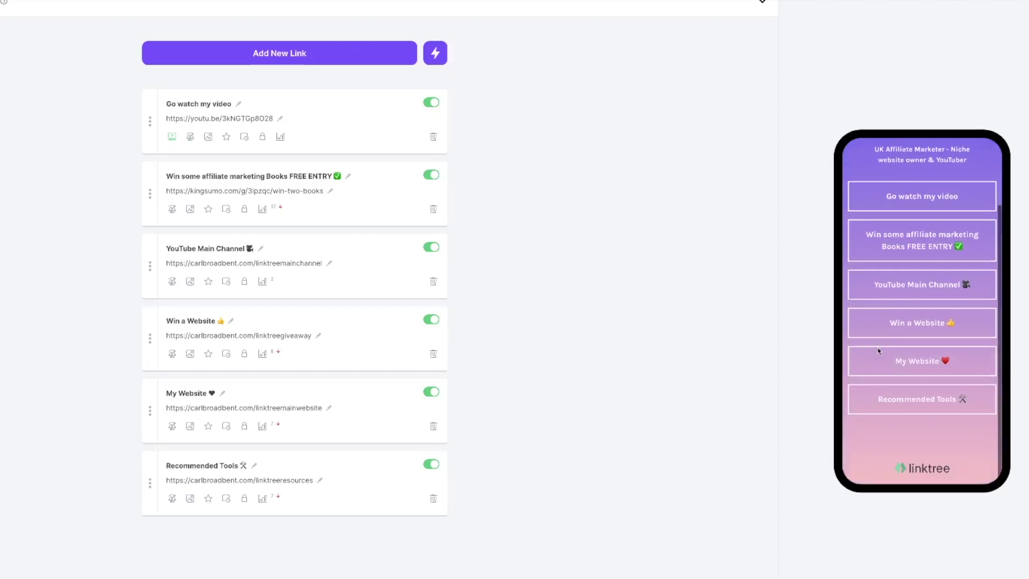
scroll(878, 351, up, 1)
scroll(878, 349, down, 1)
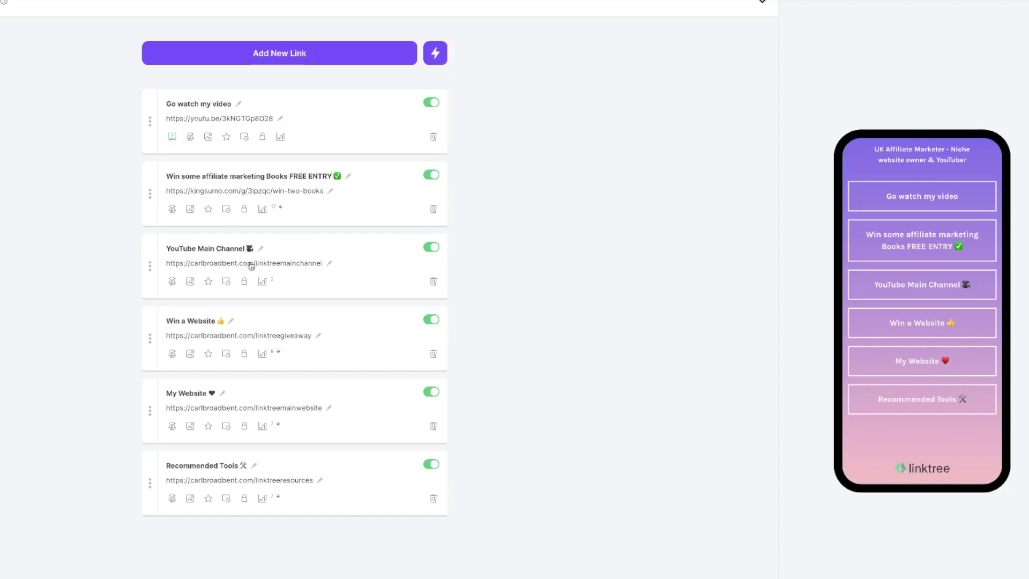
click(429, 248)
scroll(917, 316, up, 1)
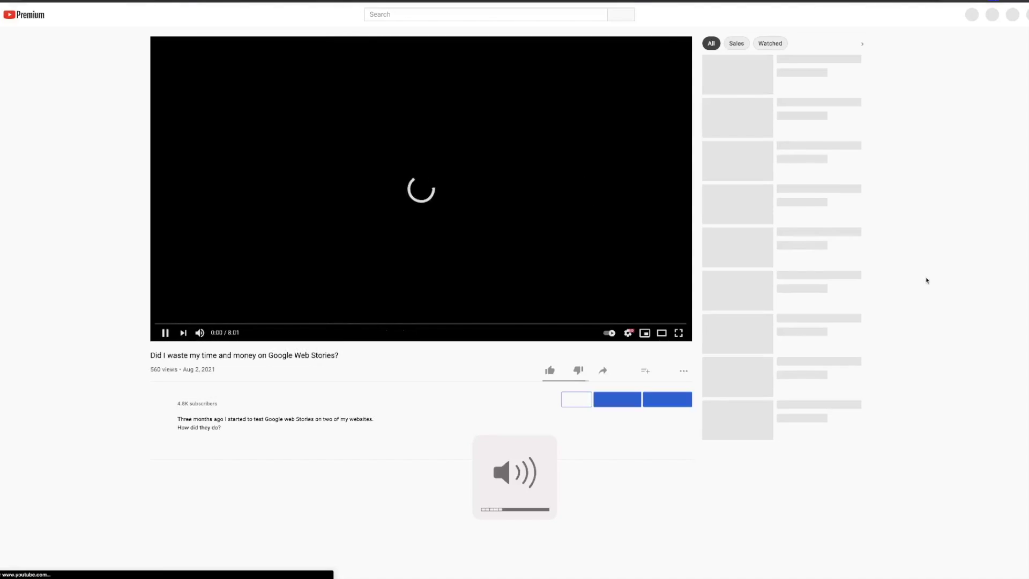
Mute the sound of the YouTube video opened from the new link.
key(XF86AudioMute)
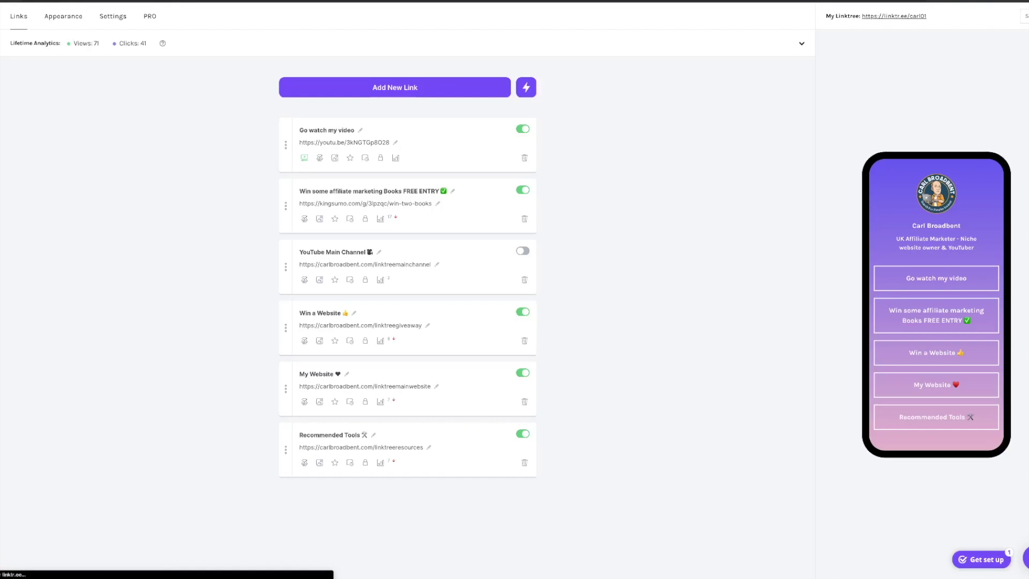
Scroll down the Linktree homepage to the Customize, Analytics and Integrations feature cards.
scroll(714, 409, down, 4)
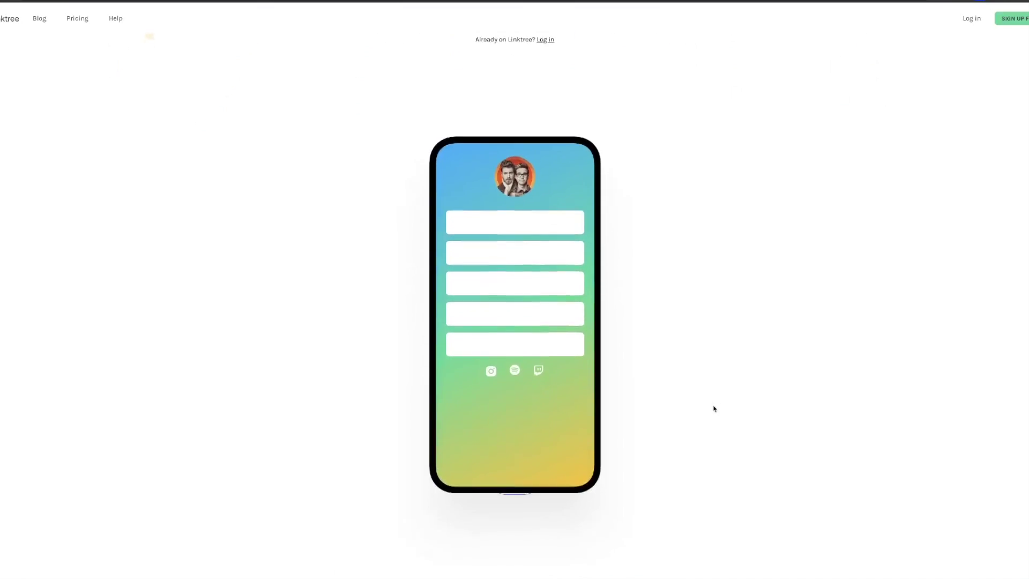
scroll(714, 409, down, 6)
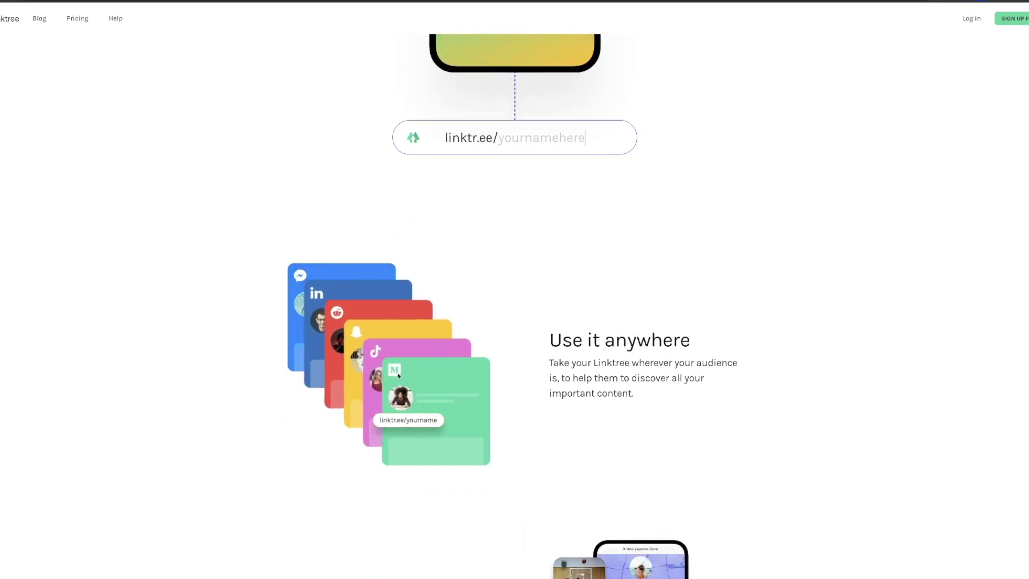
scroll(700, 481, down, 10)
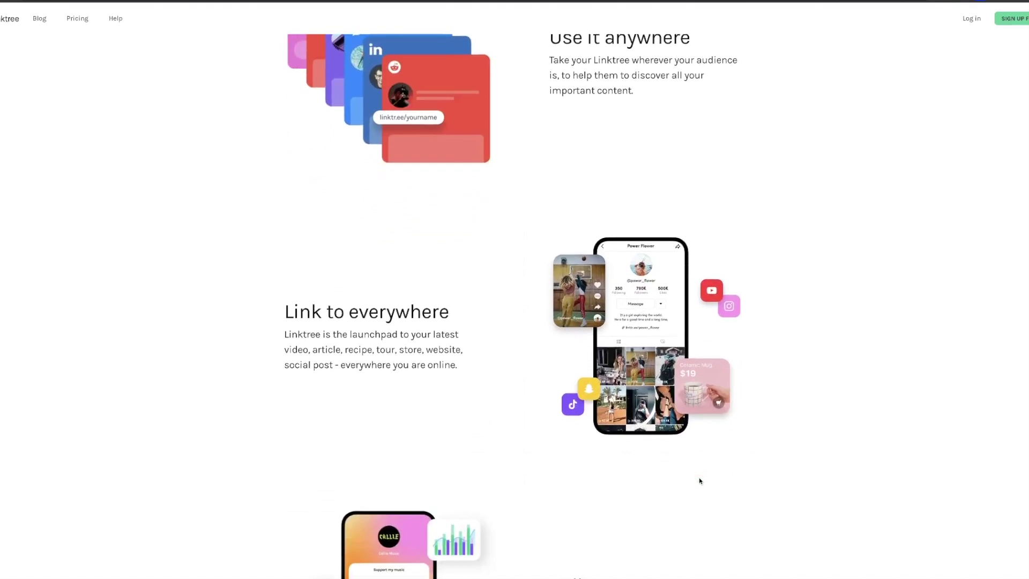
scroll(825, 341, down, 3)
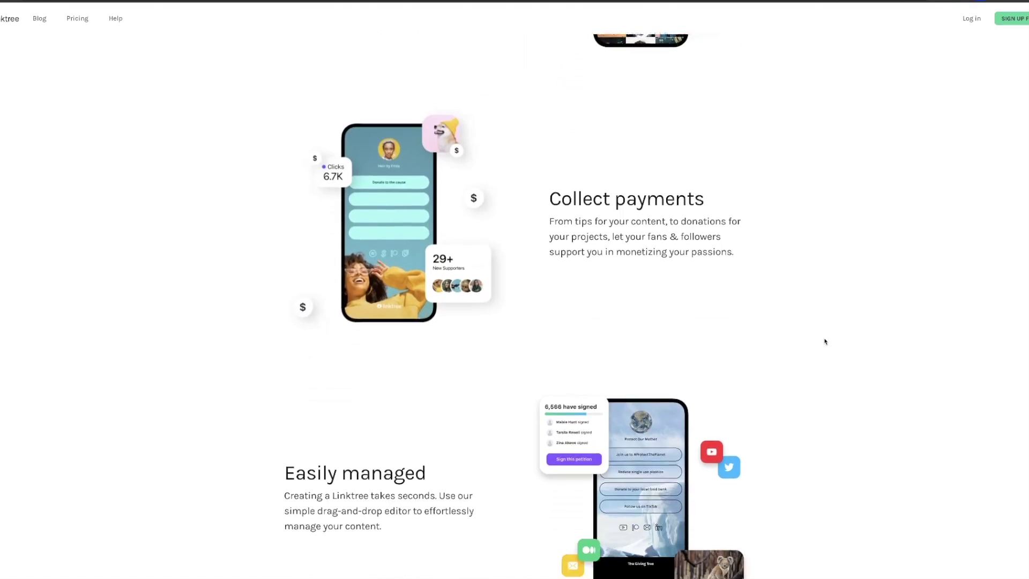
scroll(824, 341, down, 1)
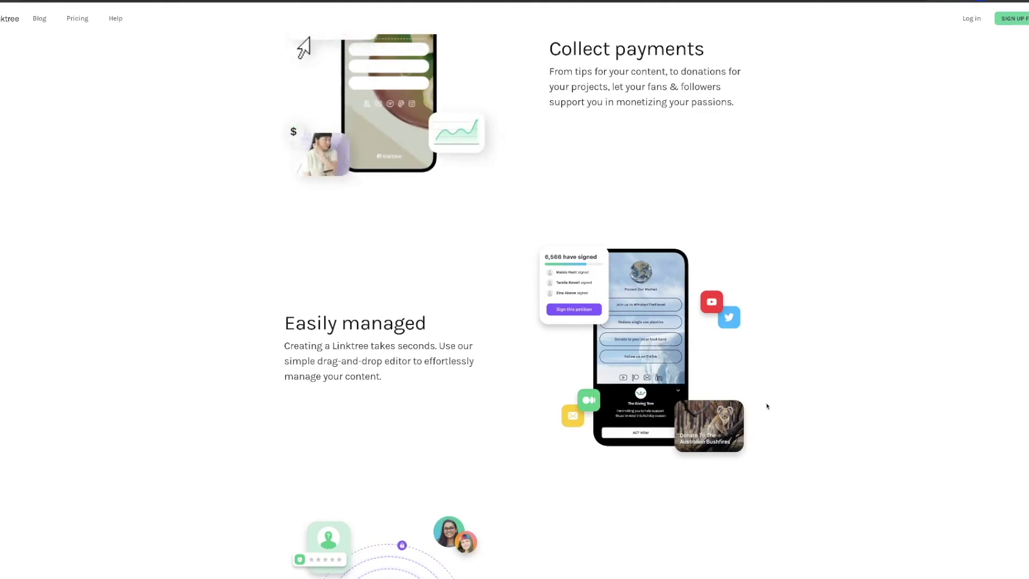
scroll(768, 407, down, 1)
scroll(768, 406, down, 2)
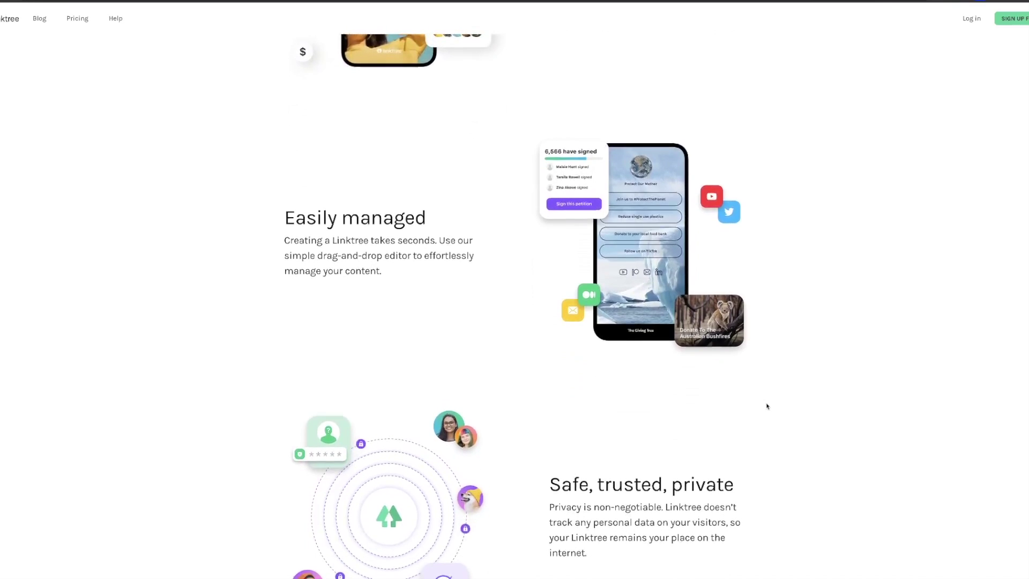
scroll(767, 406, down, 4)
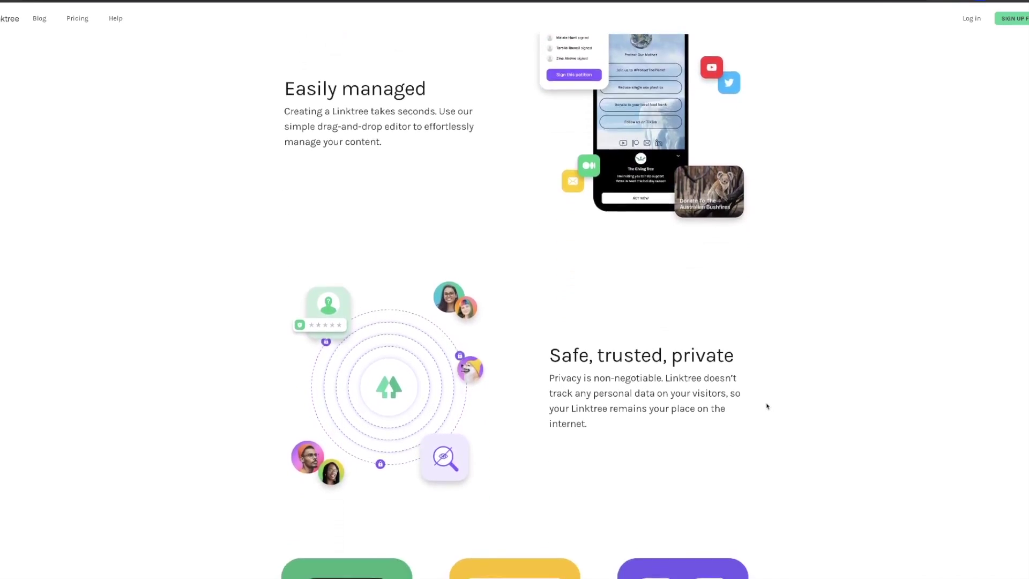
scroll(767, 406, down, 3)
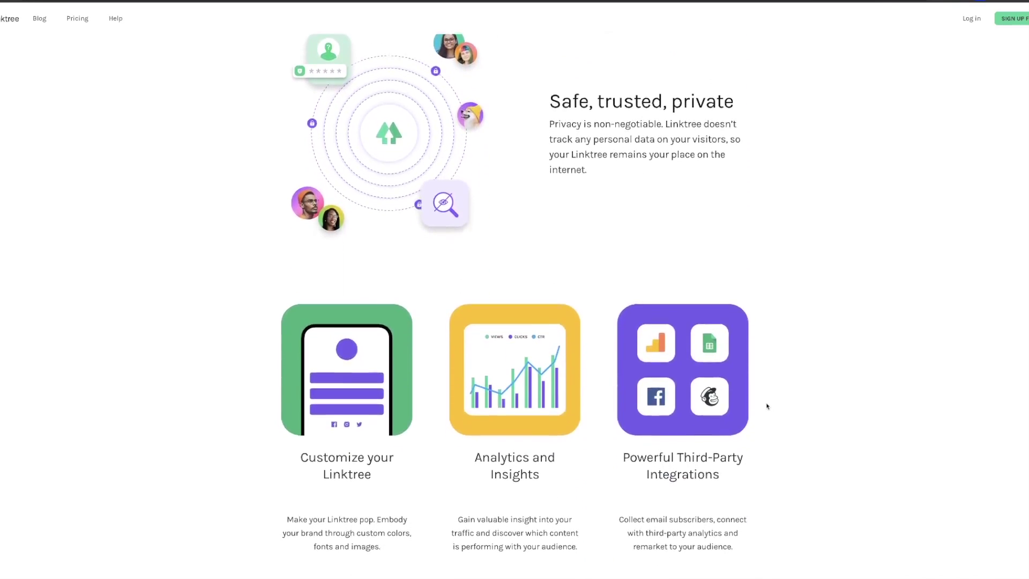
scroll(768, 406, down, 1)
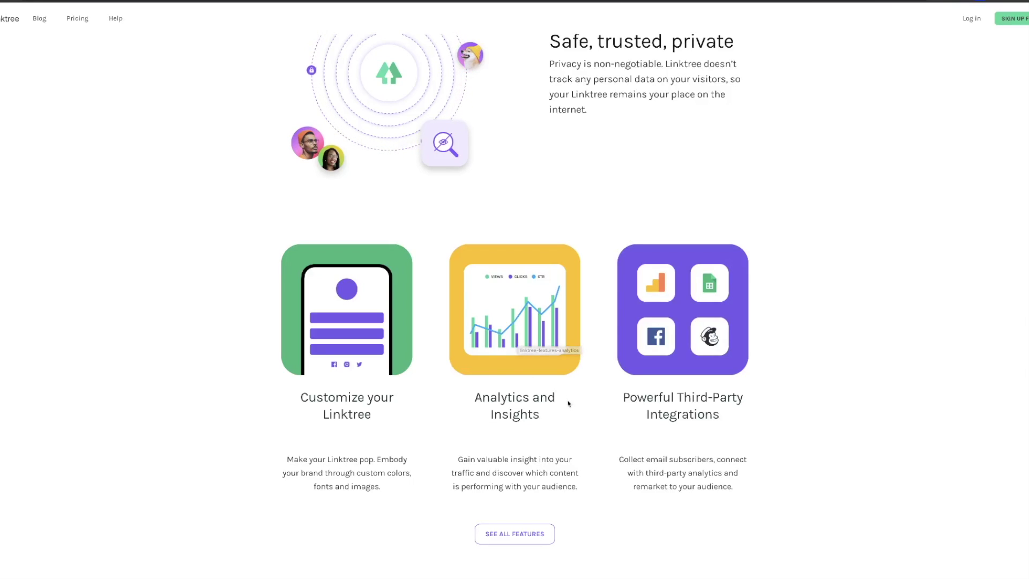
scroll(569, 404, down, 3)
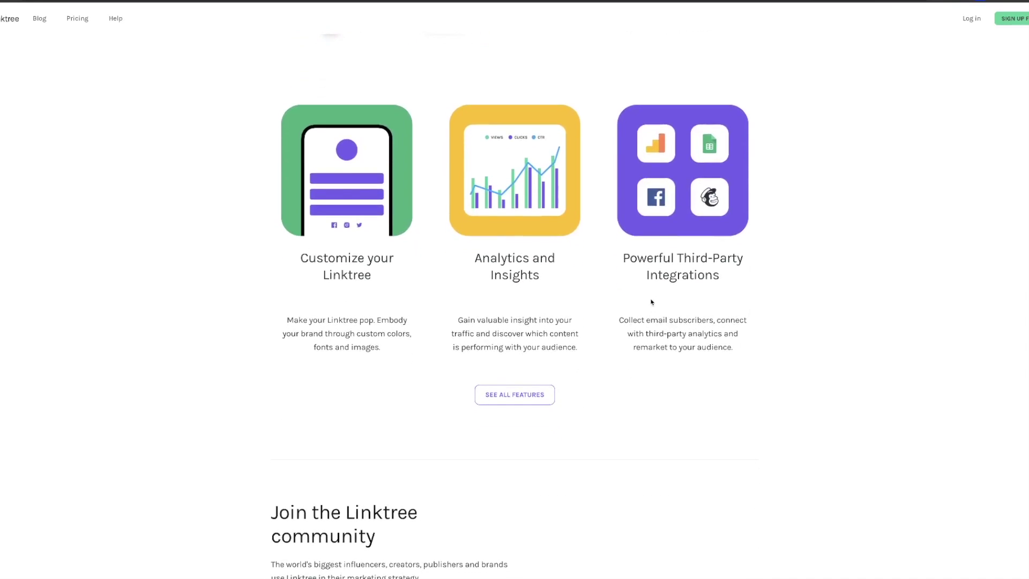
drag(626, 257, 746, 285)
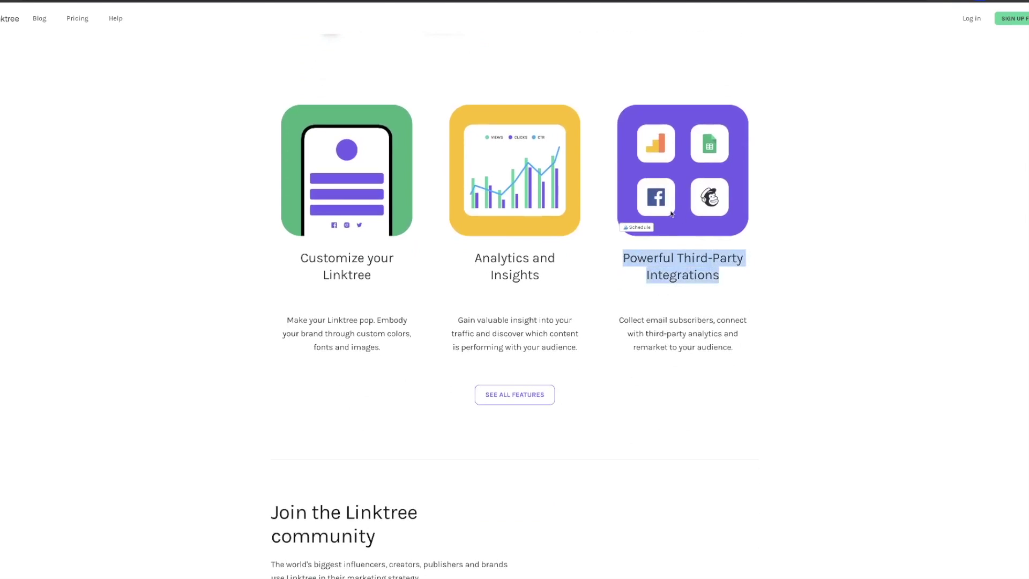
click(810, 257)
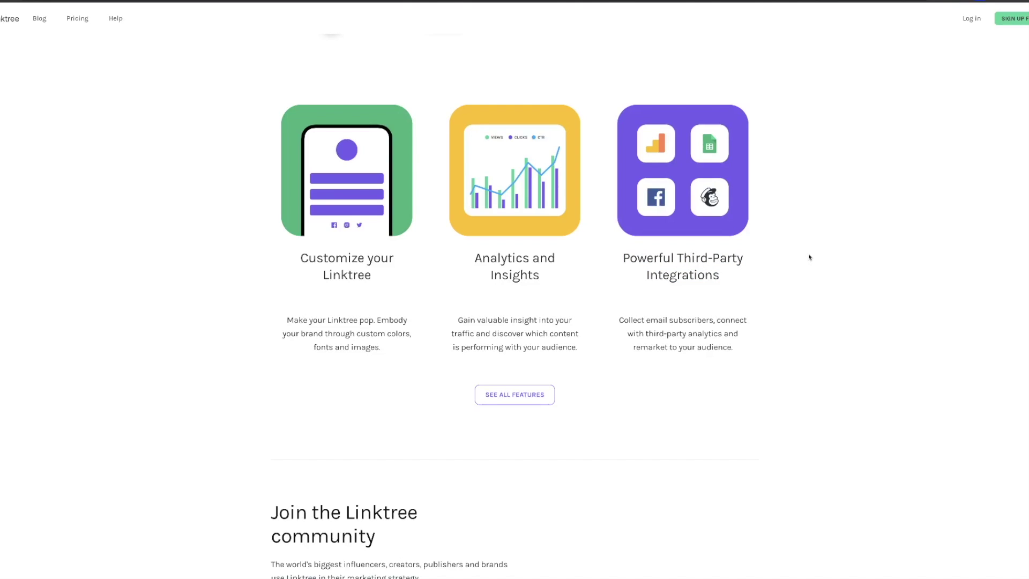
scroll(773, 292, down, 6)
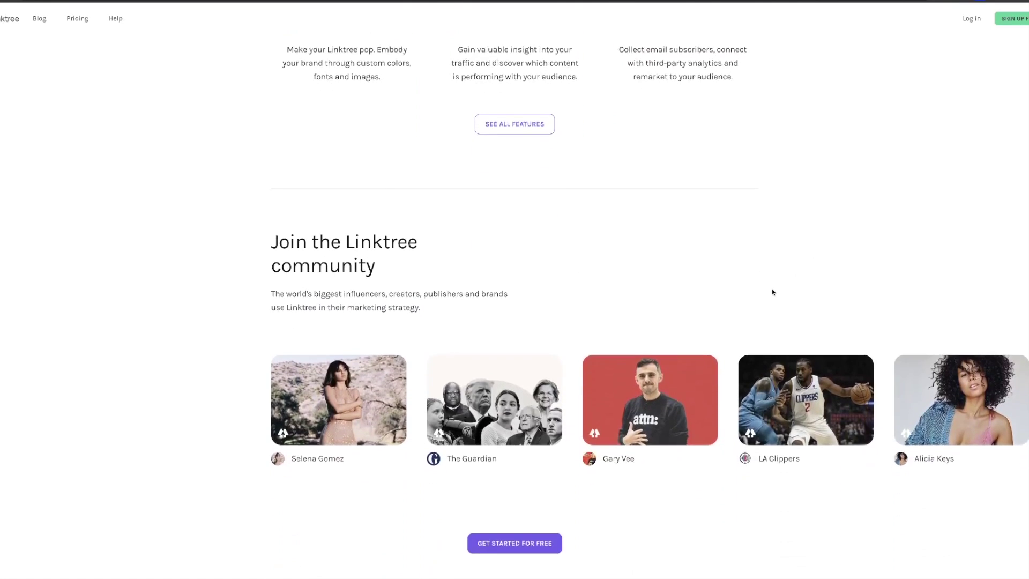
scroll(773, 292, down, 1)
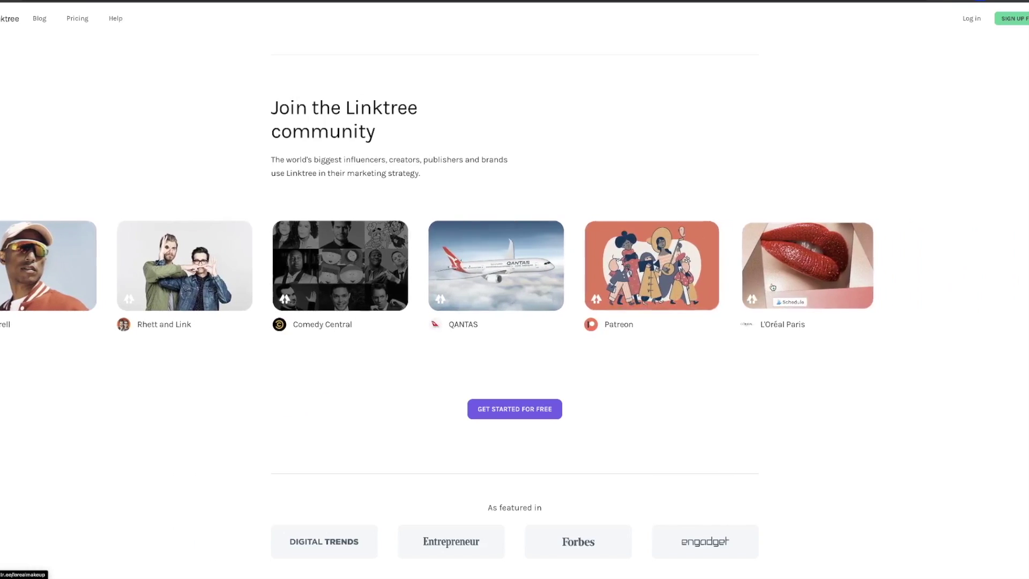
scroll(715, 385, down, 5)
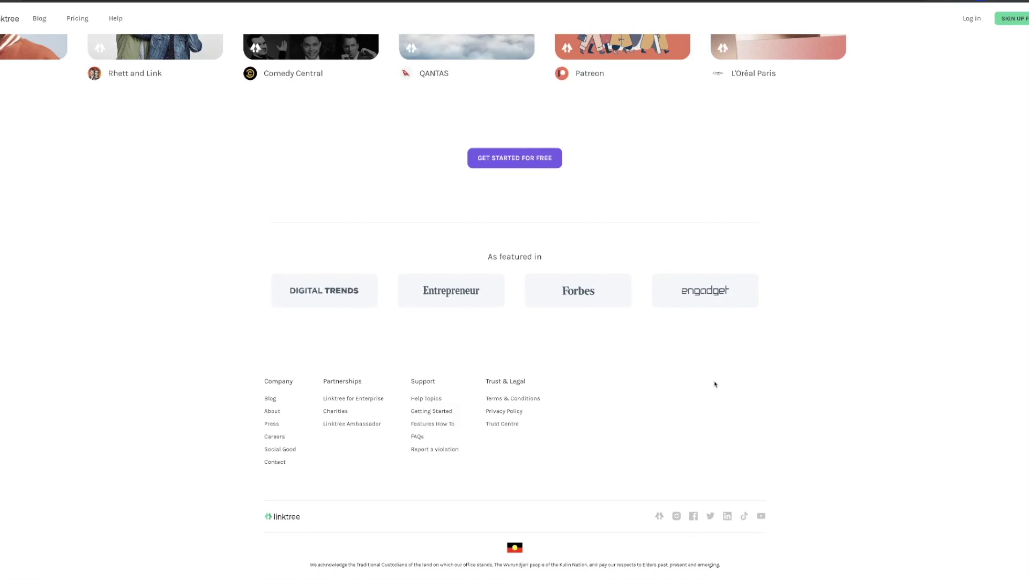
scroll(715, 384, up, 2)
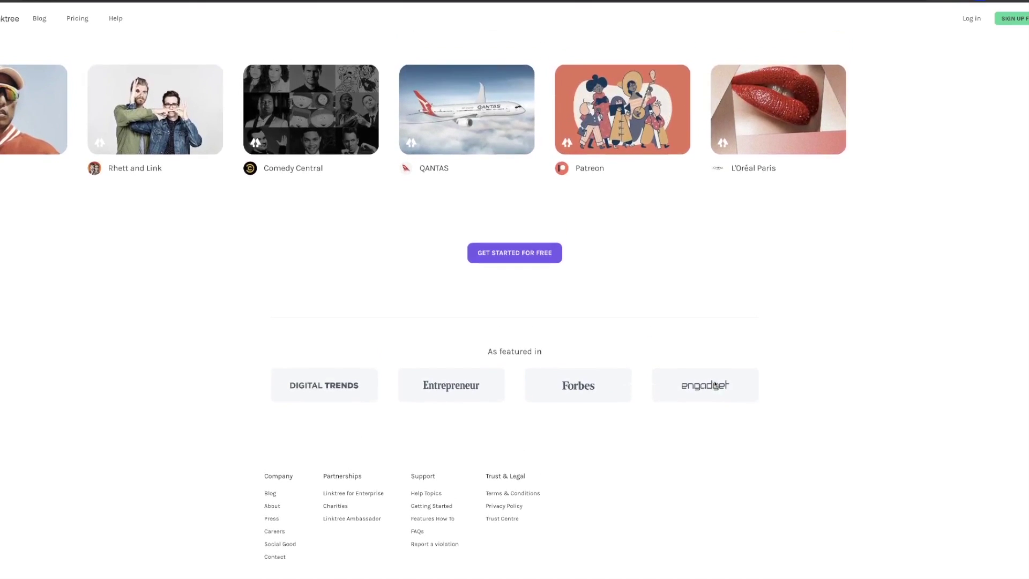
scroll(716, 384, up, 10)
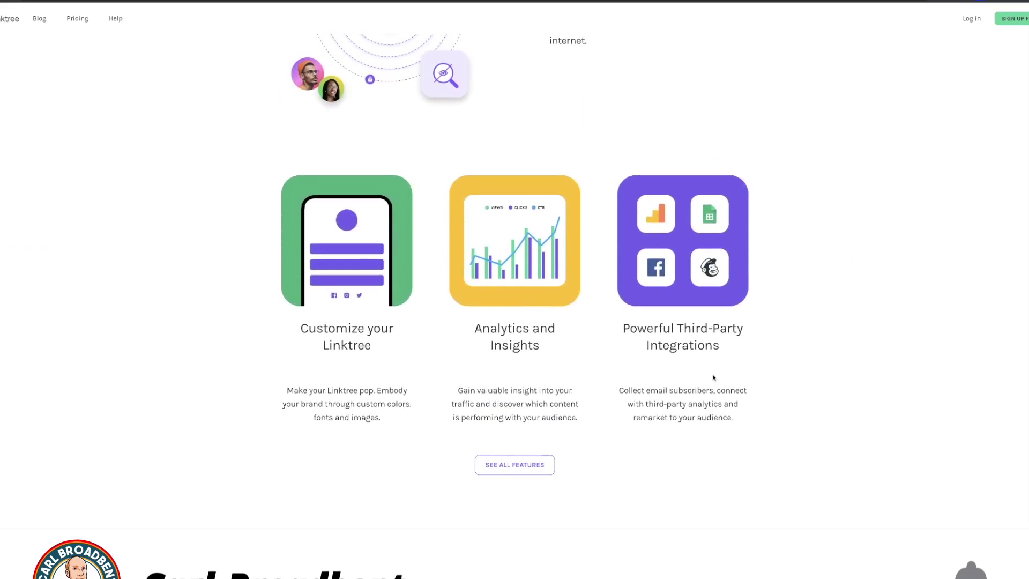
Scroll back up the Linktree homepage to the 'Safe, trusted, private' privacy section.
scroll(758, 441, up, 10)
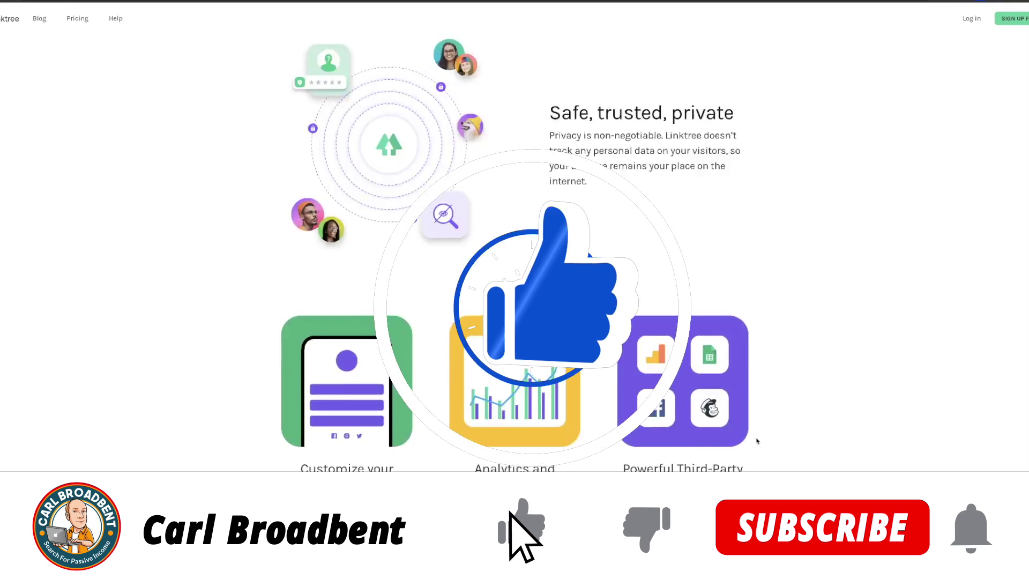